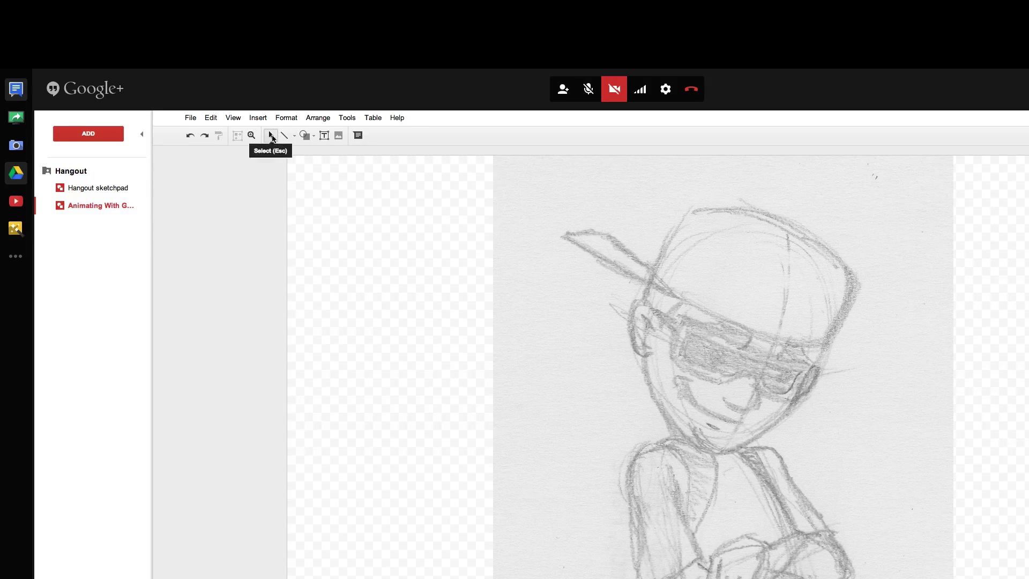
Switch the Line tool to Curve to trace the cap and face.
click(289, 137)
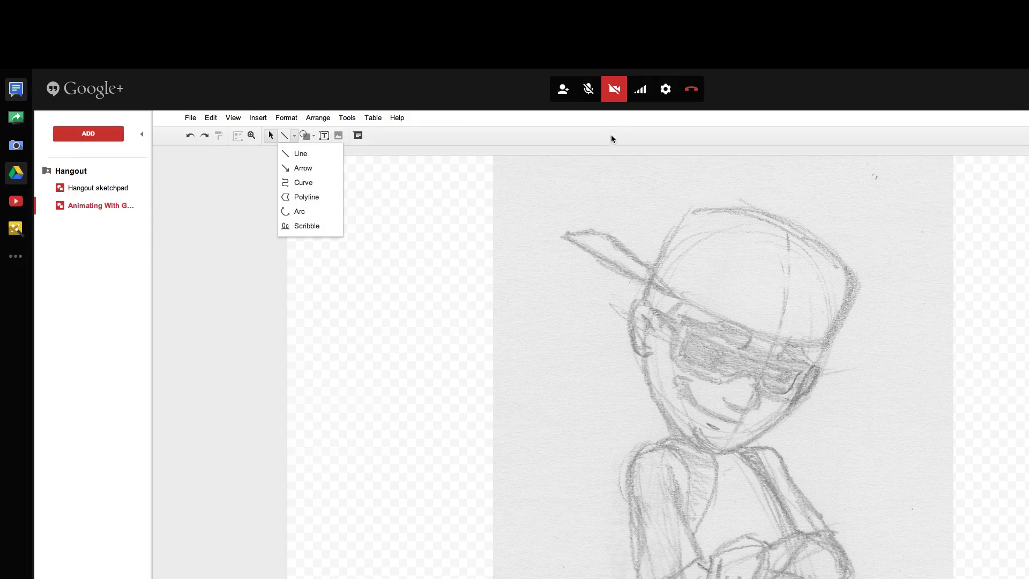
click(350, 152)
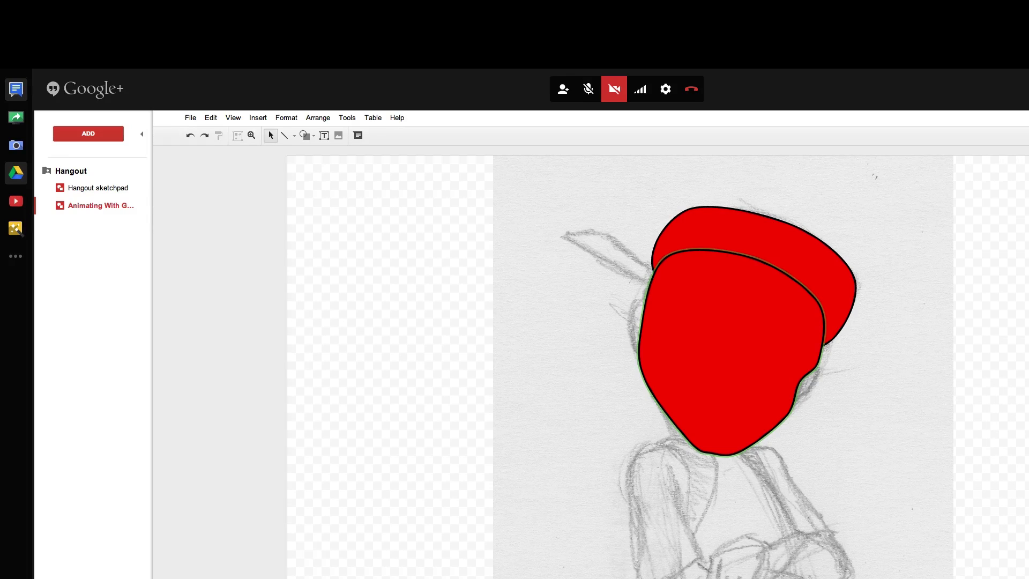
Fill the face cream, bring the red cap to front, then clear the face fill.
key(ctrl+z)
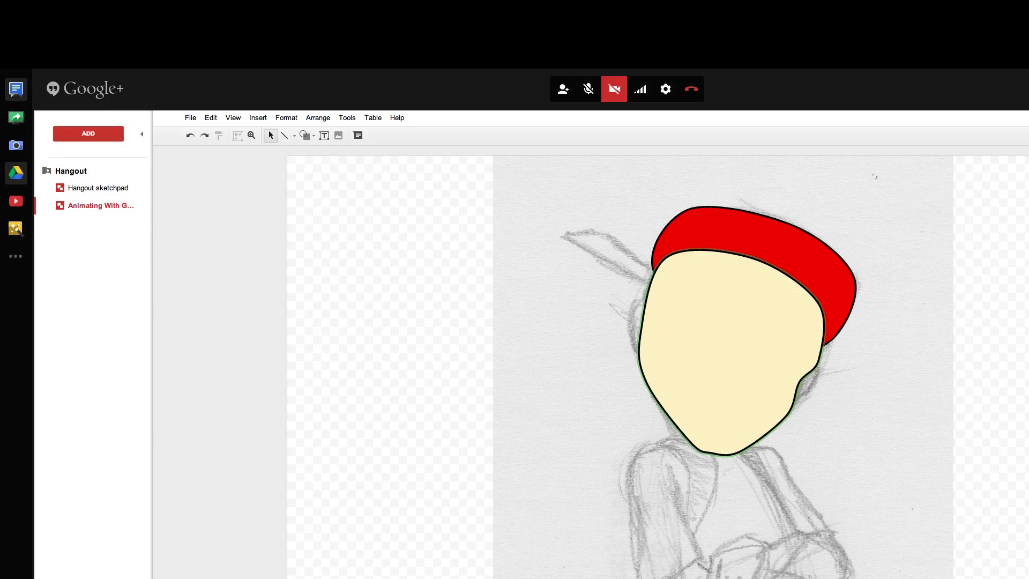
key(ctrl+z)
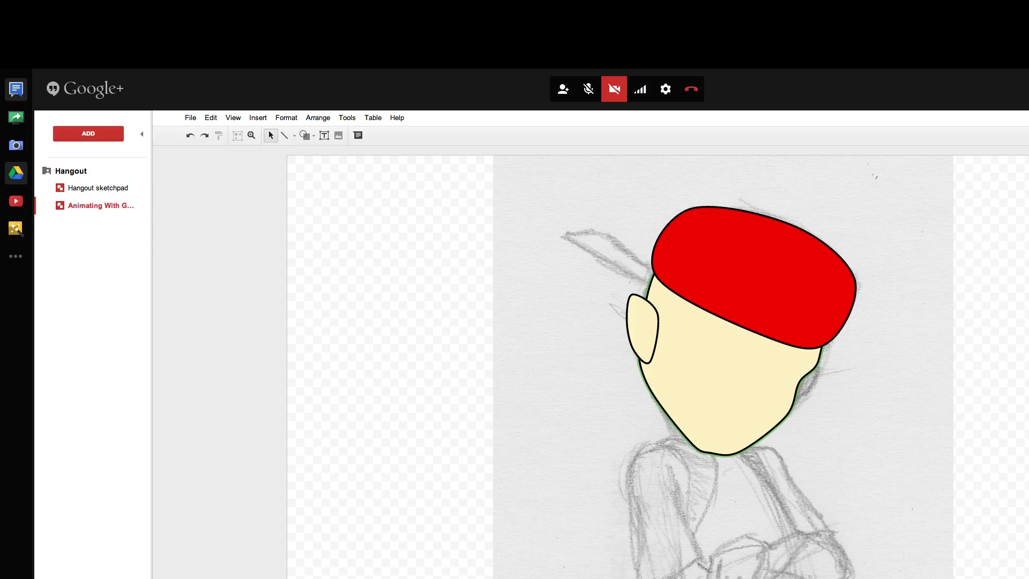
key(ctrl+z)
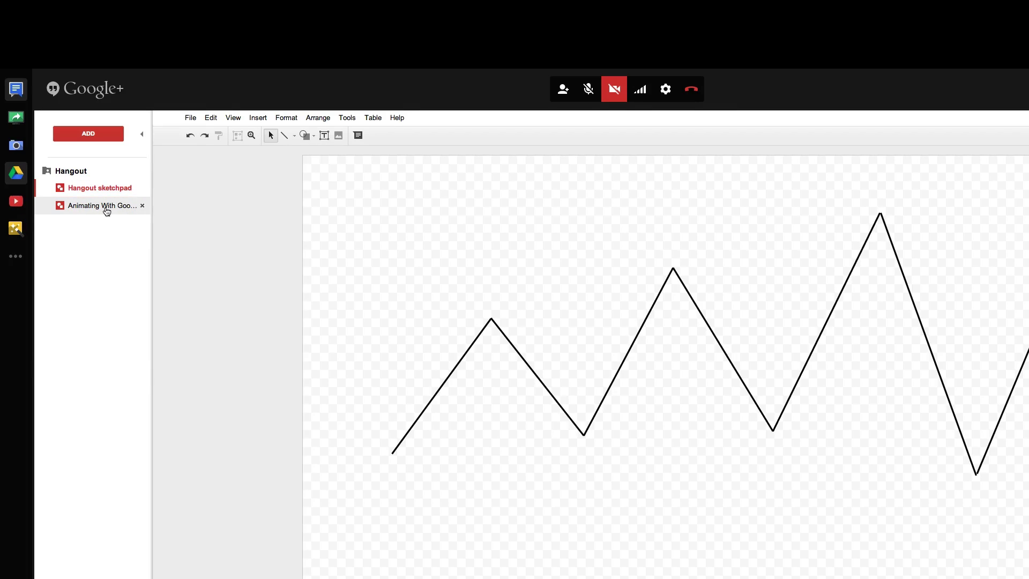
Return to the character drawing and bring up the line type list.
click(107, 210)
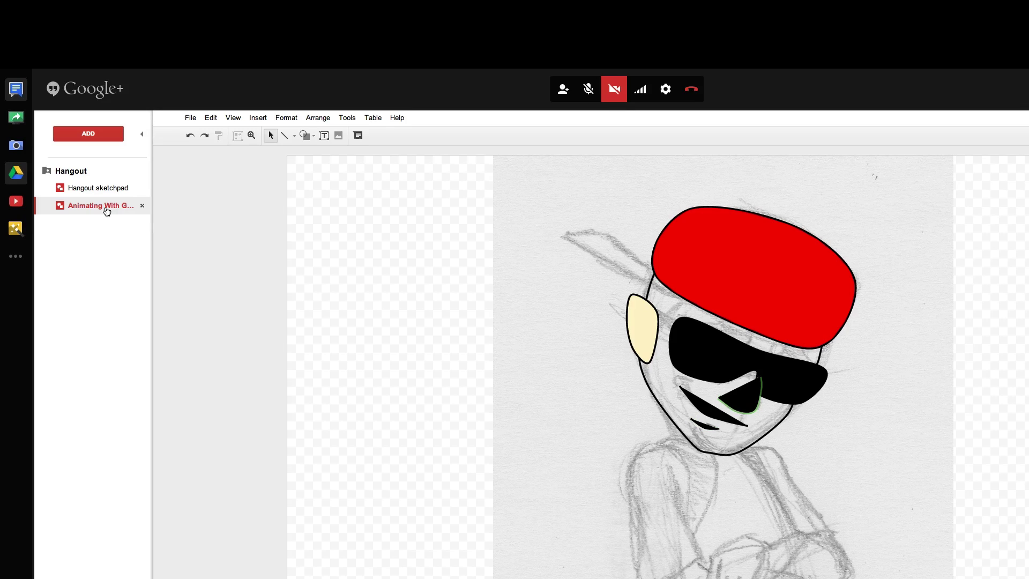
click(295, 135)
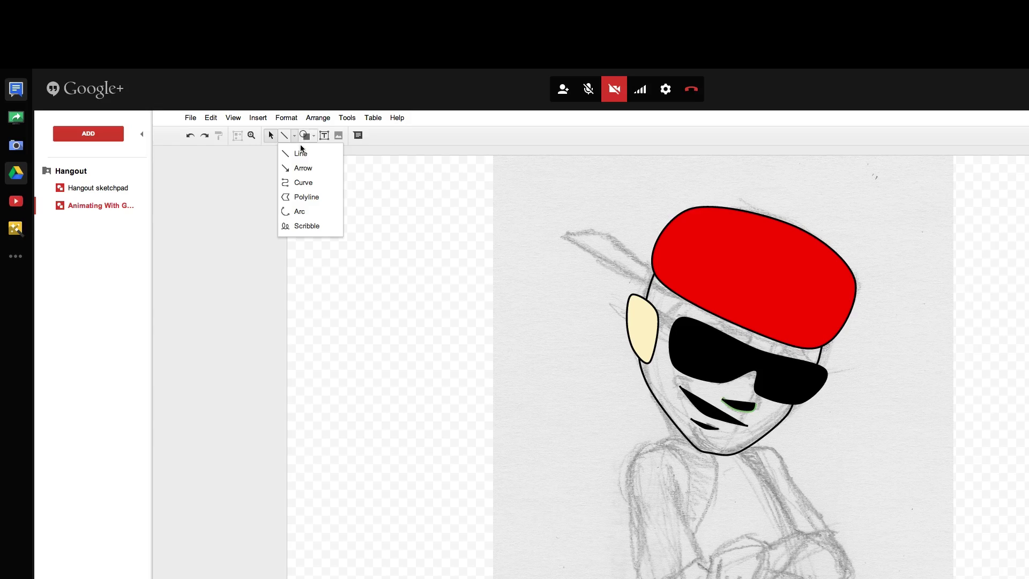
Trace a closed multi-point Curve shape left of the face and fill it orange.
click(302, 183)
click(364, 200)
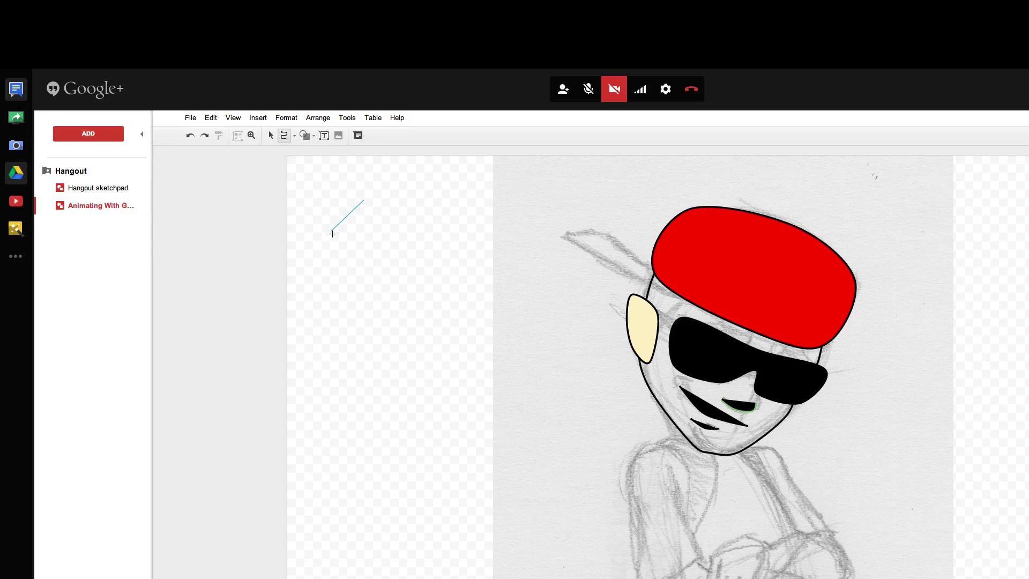
click(331, 230)
click(369, 268)
click(327, 307)
click(376, 359)
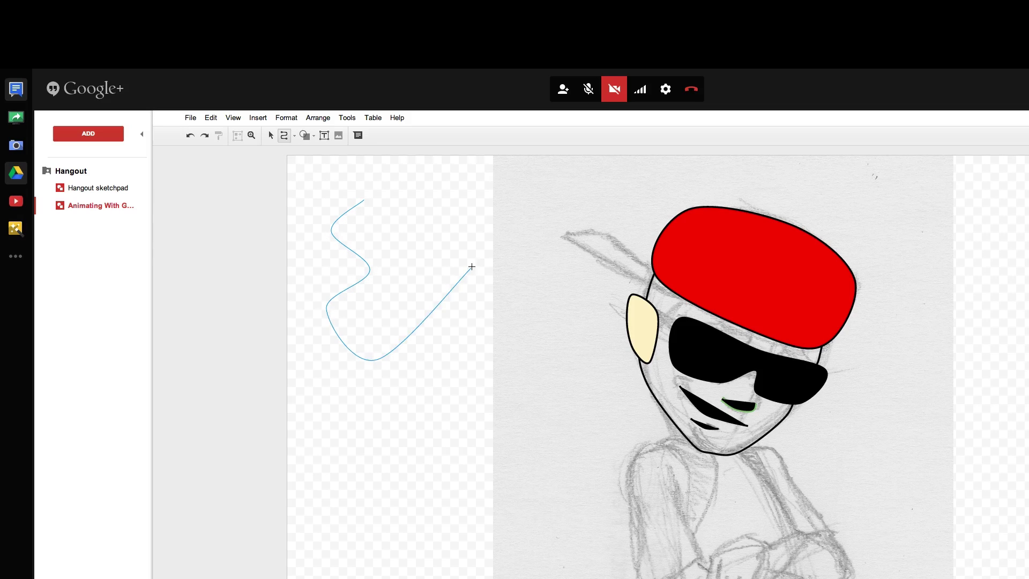
click(508, 227)
click(450, 179)
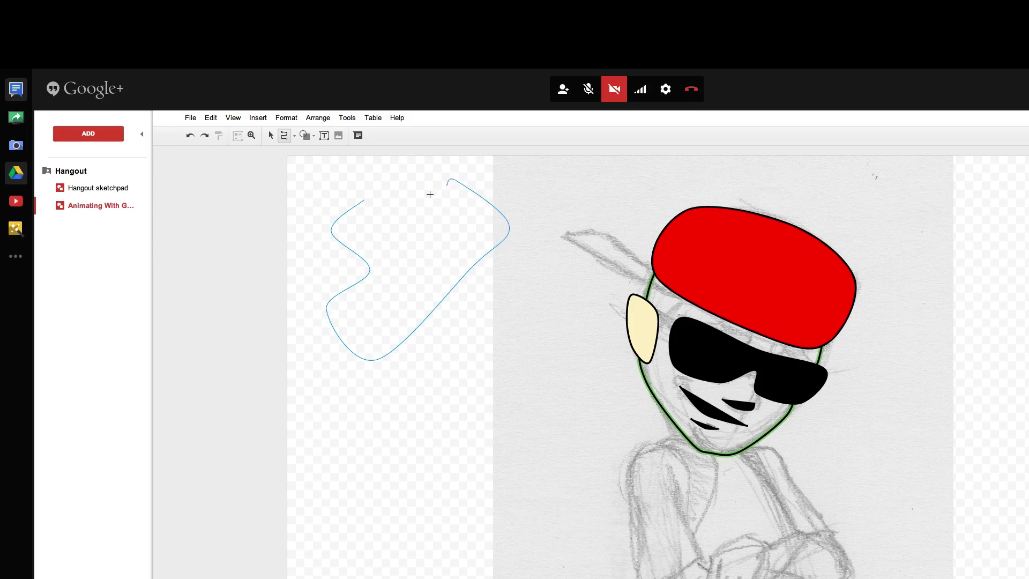
click(399, 206)
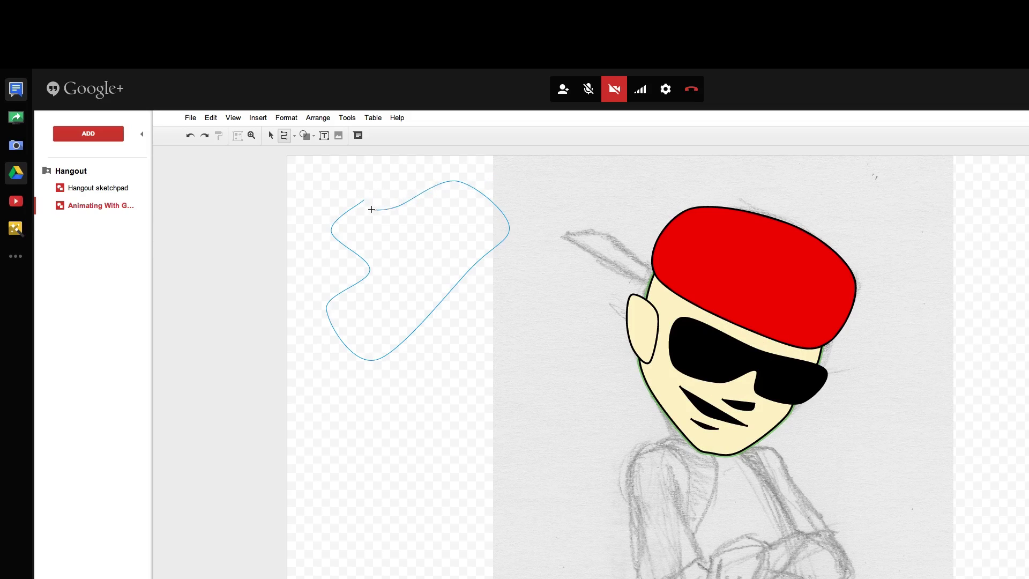
click(363, 201)
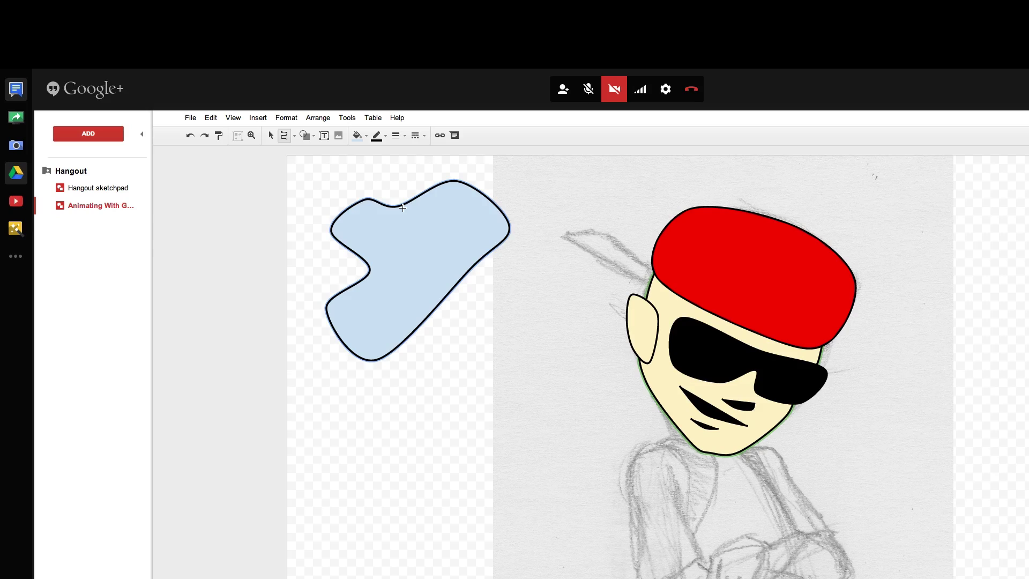
click(358, 135)
click(382, 182)
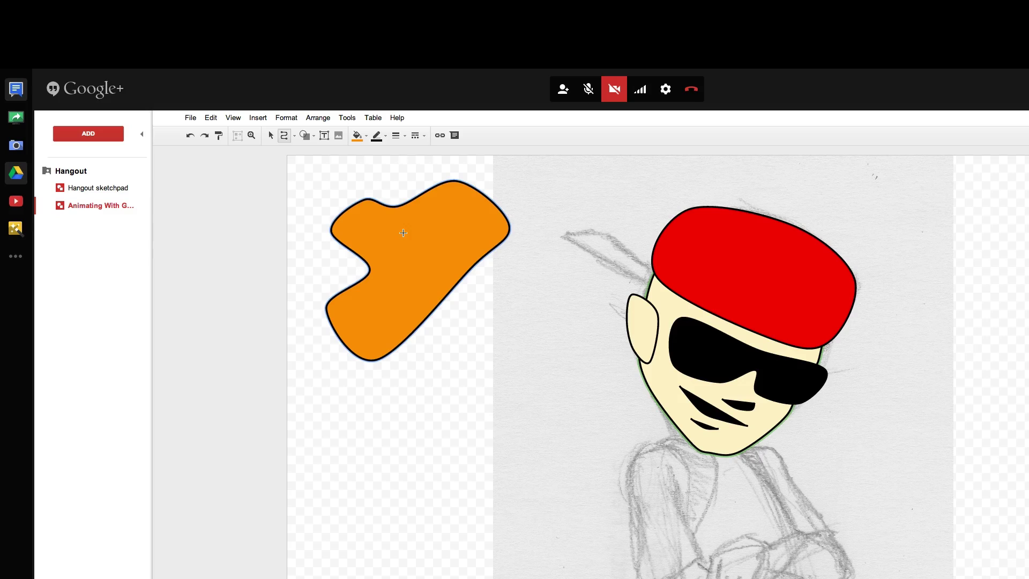
Stretch the orange shape taller and much narrower, then move it up toward the face.
click(271, 135)
click(365, 219)
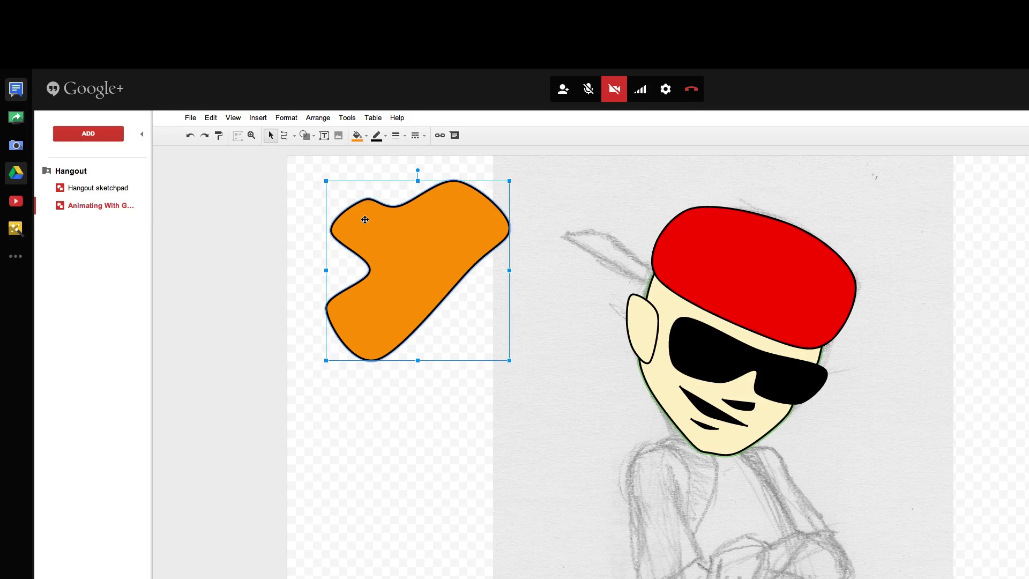
drag(365, 220, 376, 363)
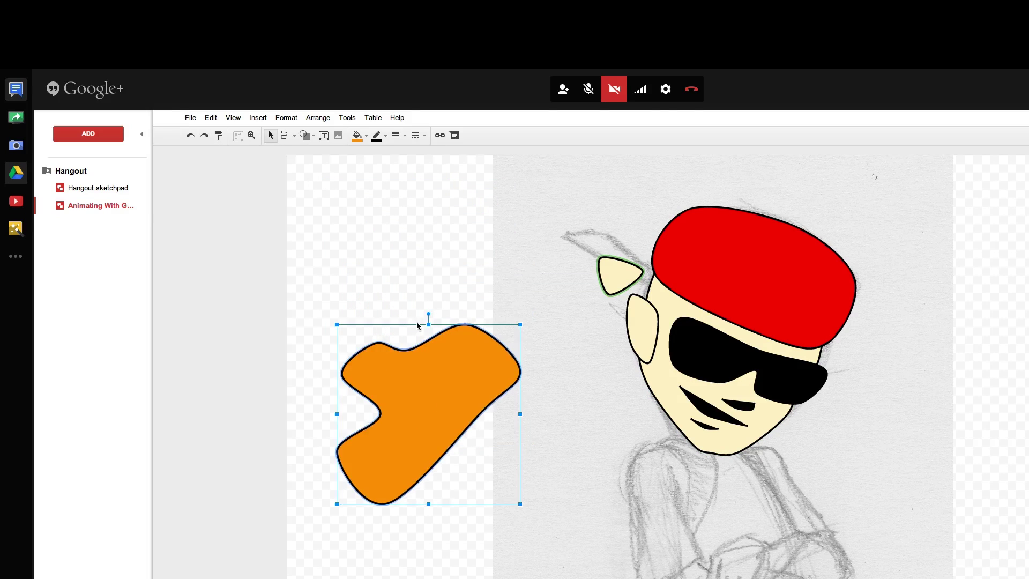
drag(428, 323, 429, 261)
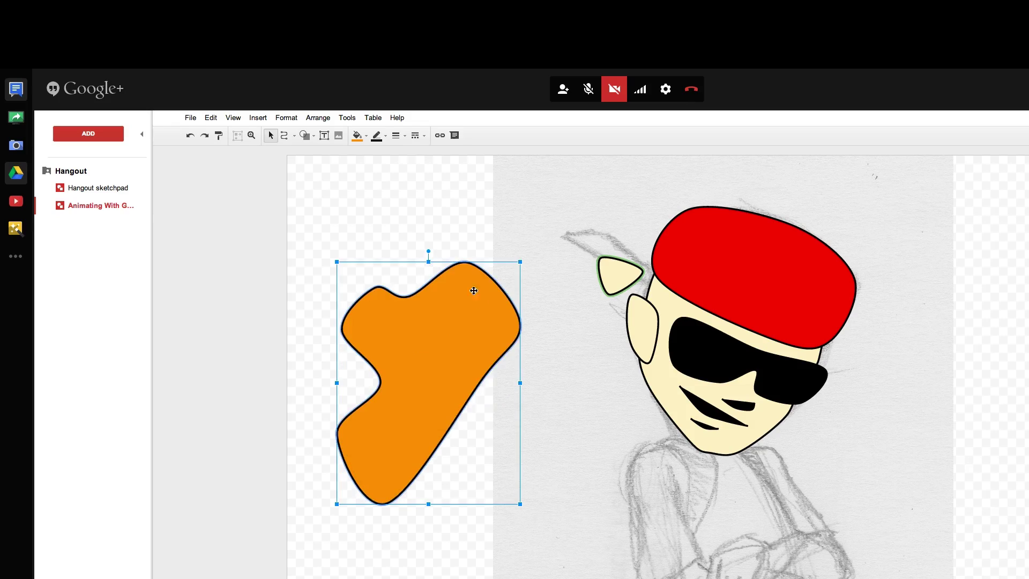
drag(520, 383, 404, 385)
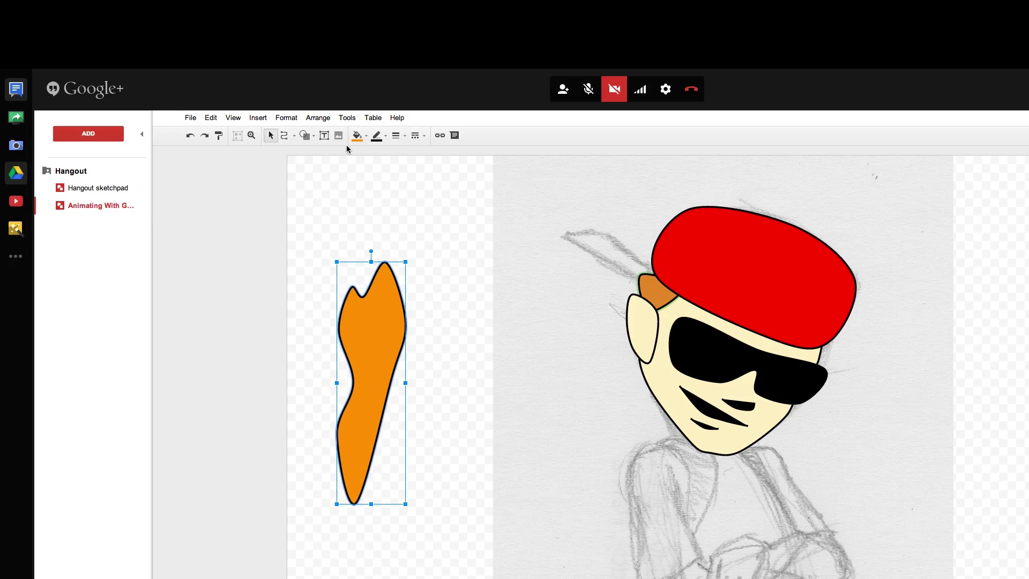
drag(376, 353, 421, 278)
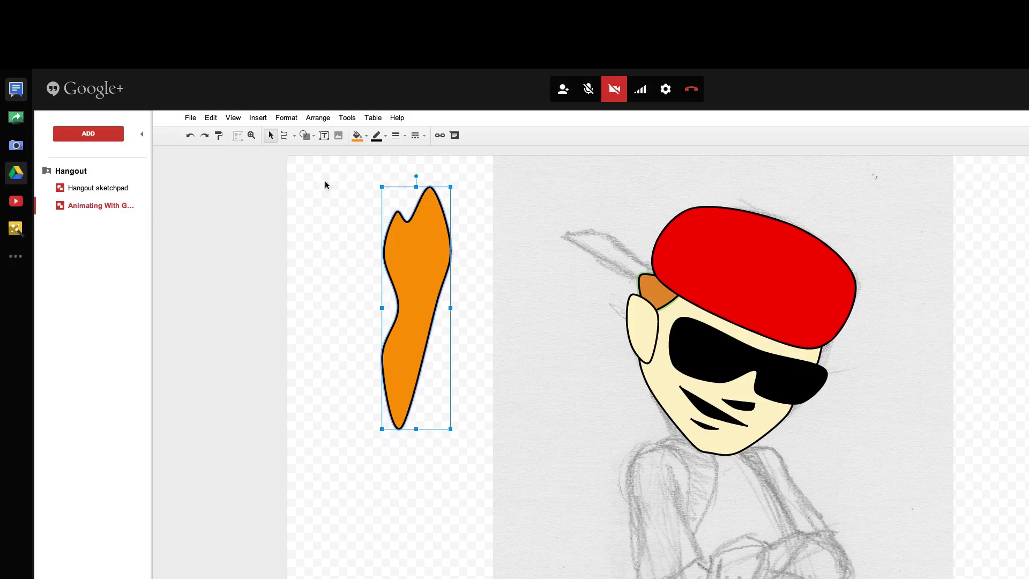
click(294, 136)
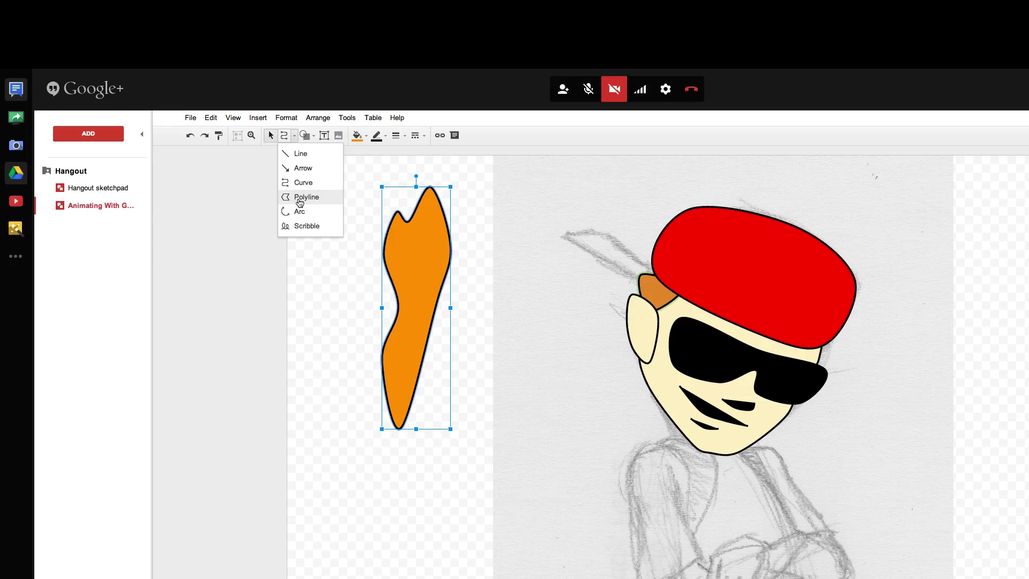
Dismiss the line options and pick the cube from the Shape menu's Shapes submenu.
click(614, 148)
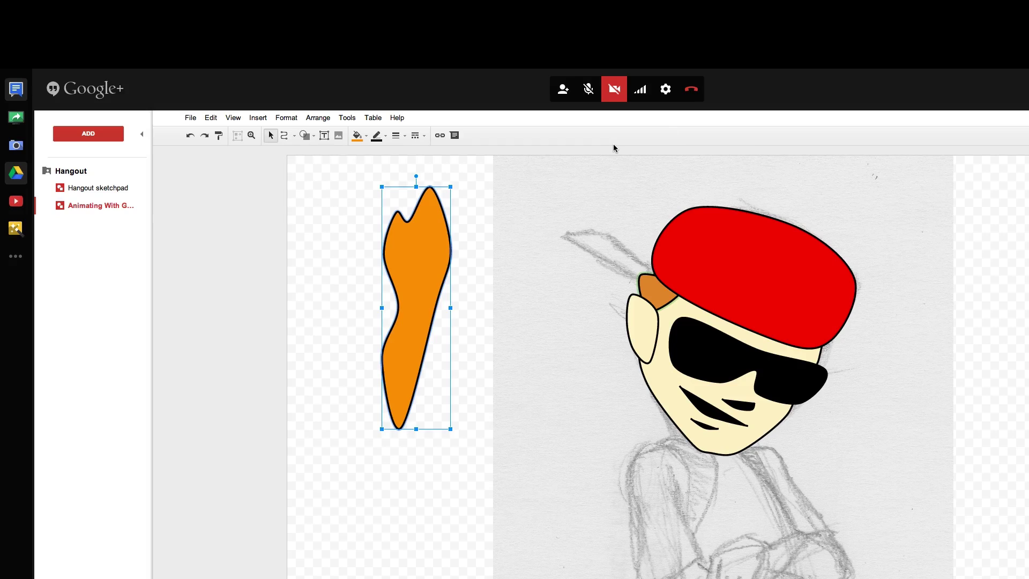
click(314, 138)
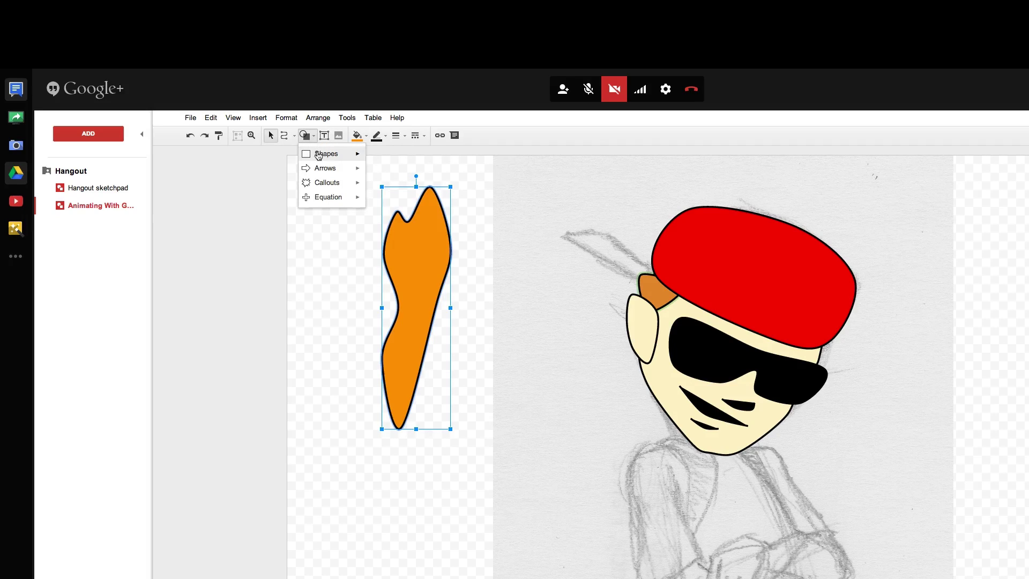
mouse_move(319, 155)
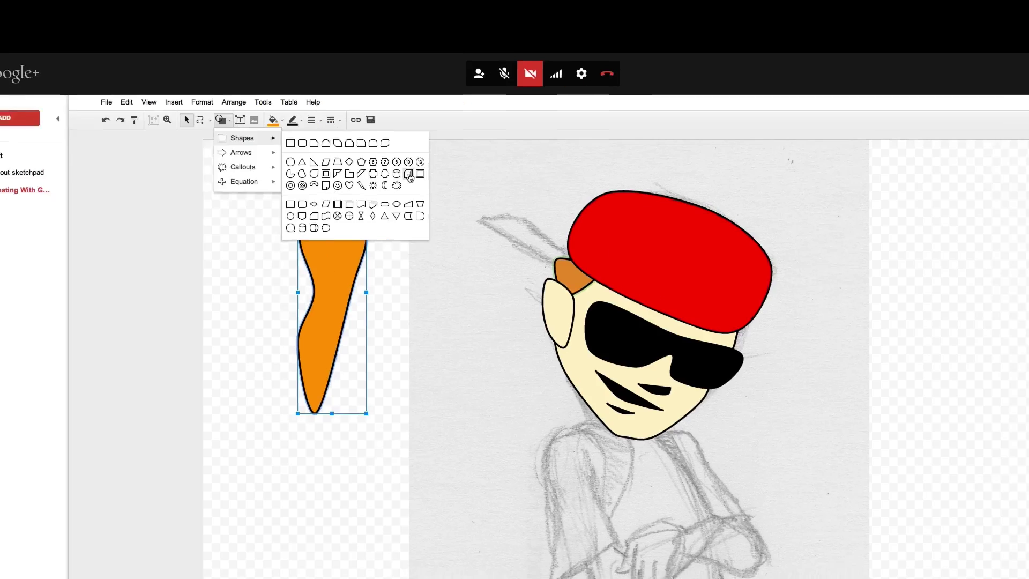
click(492, 190)
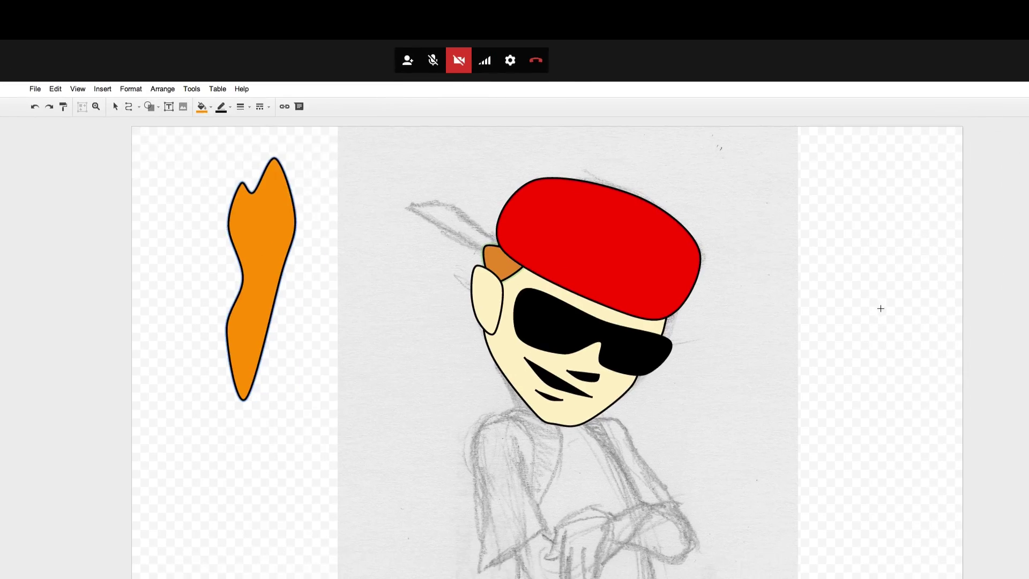
Drag out a light-blue cube in the right margin, then browse the Shape submenus.
drag(838, 283, 908, 390)
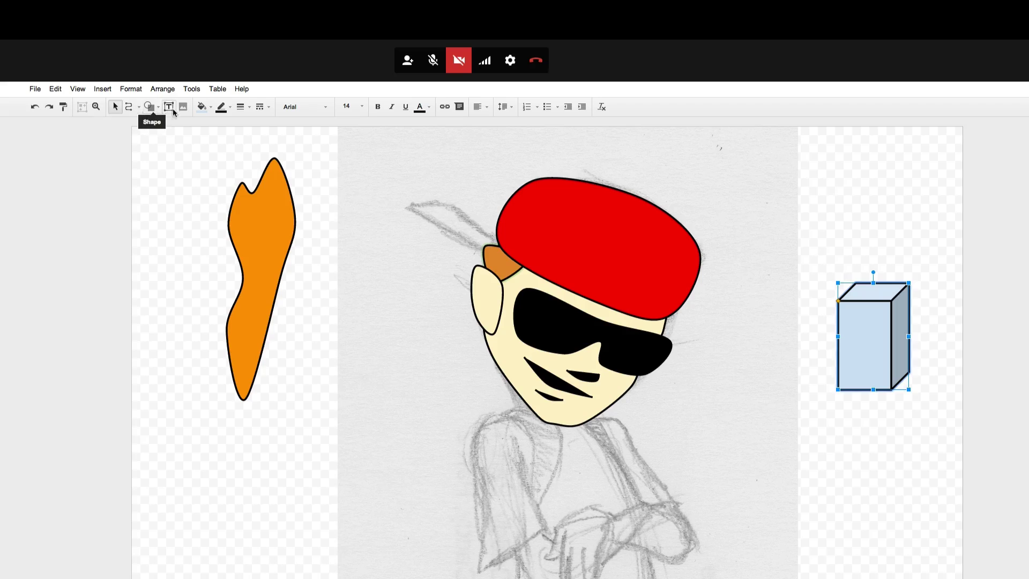
click(150, 107)
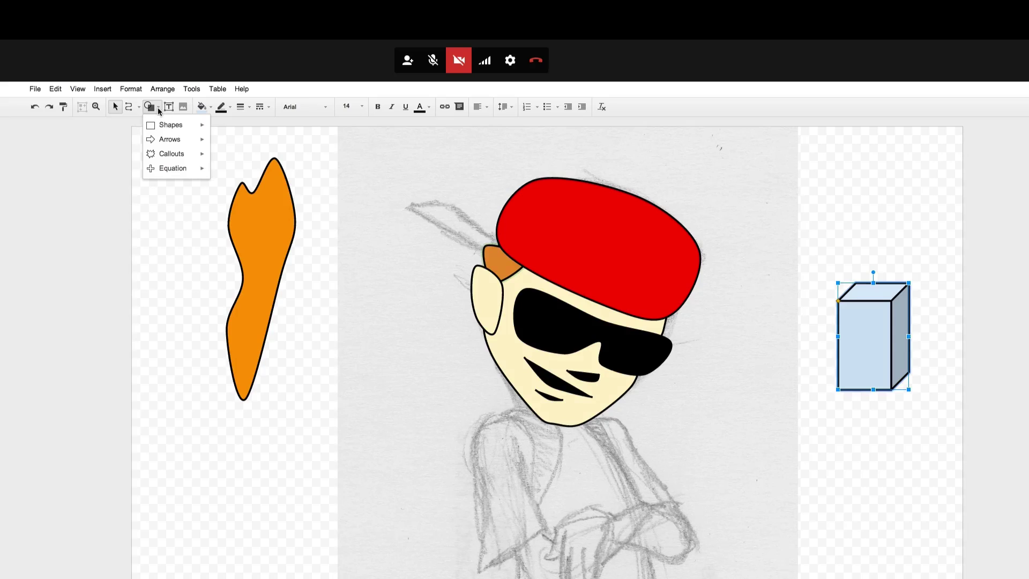
mouse_move(172, 141)
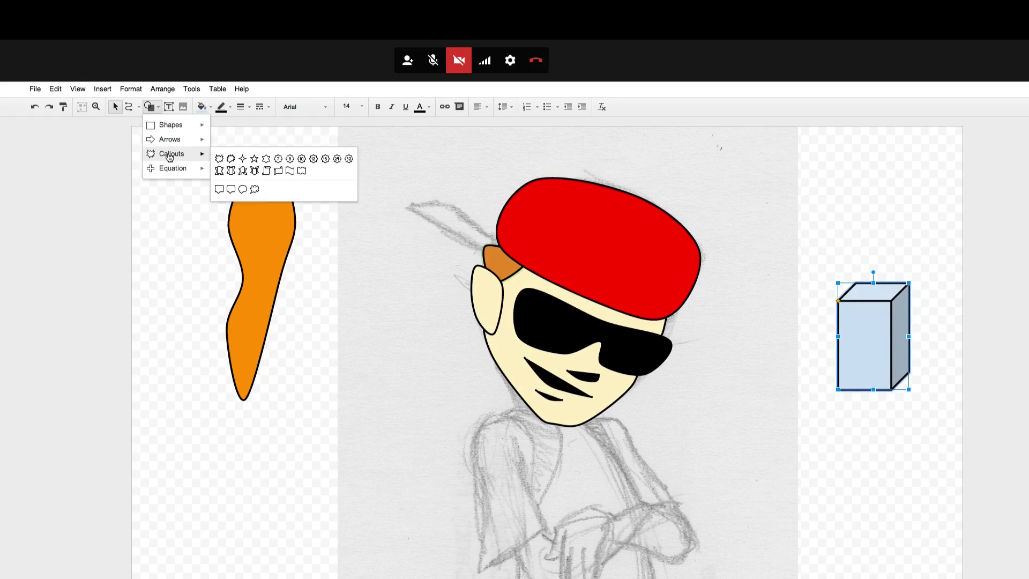
mouse_move(169, 171)
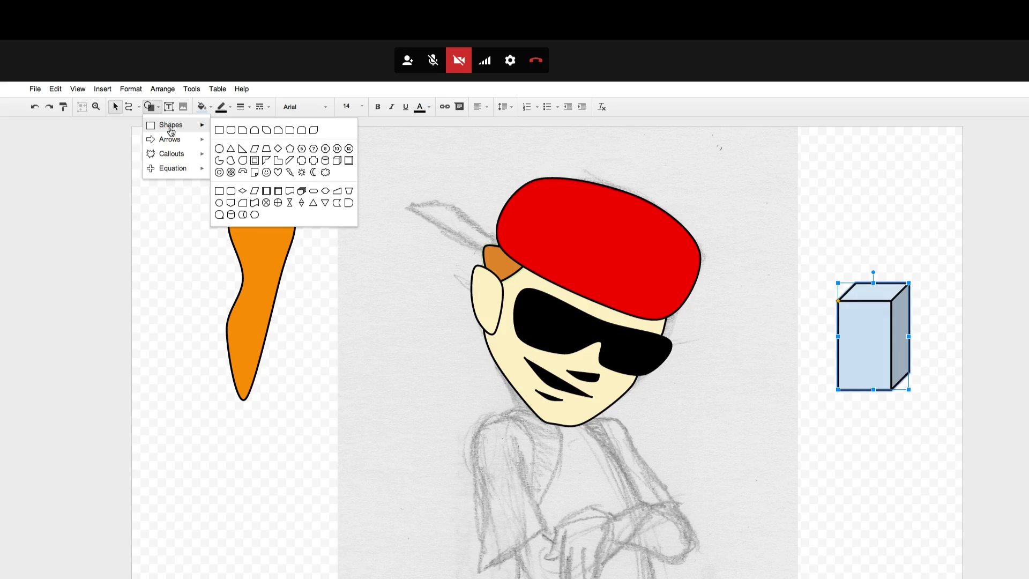
Select the Text box tool.
click(173, 109)
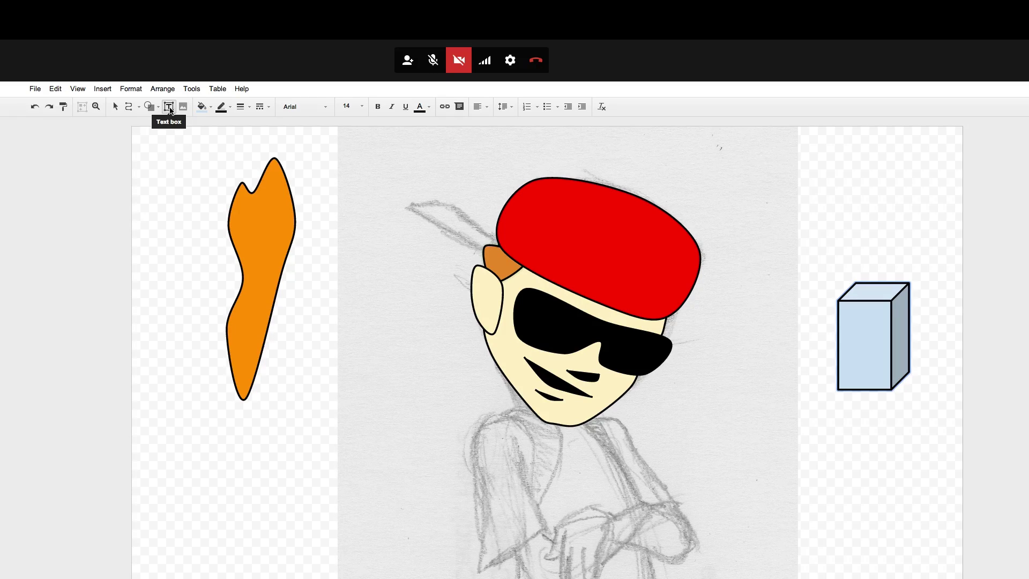
click(241, 89)
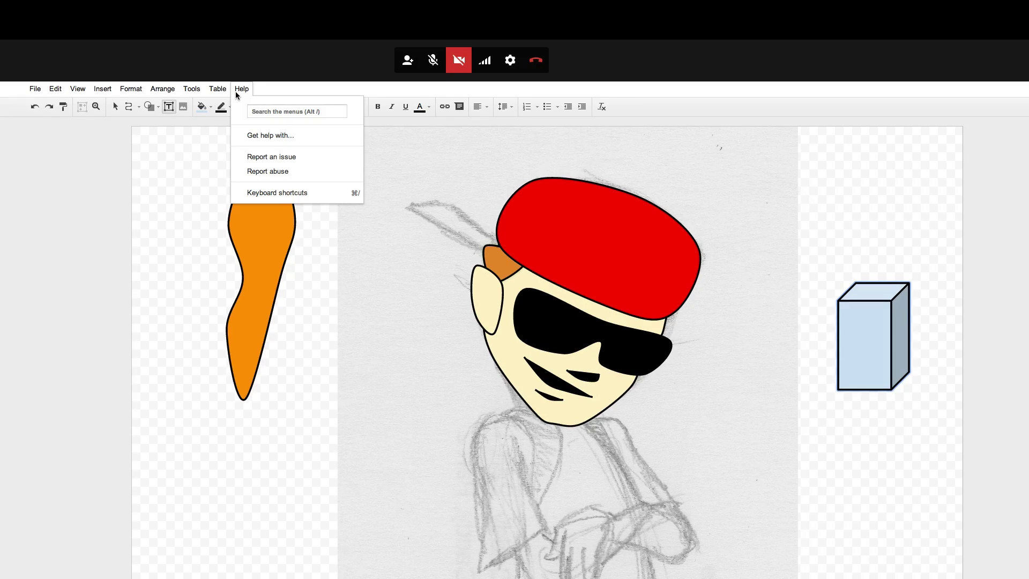
click(281, 193)
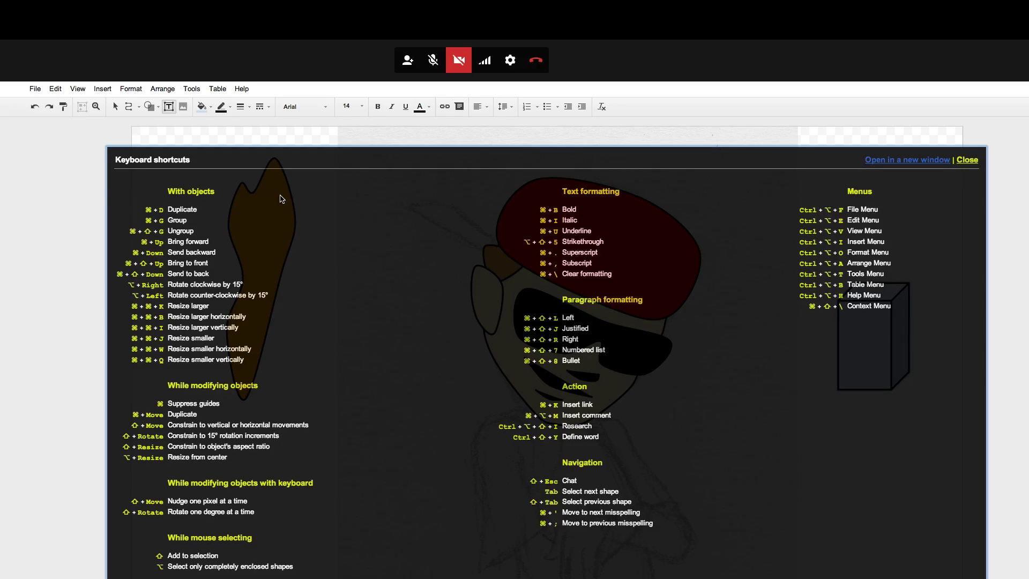
click(967, 160)
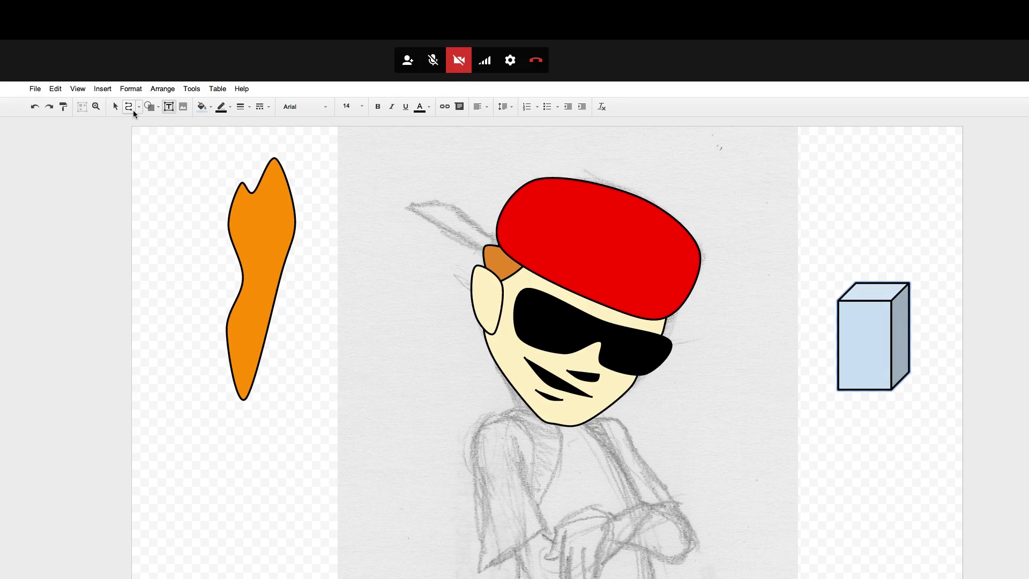
Choose Curve and begin tracing the left sleeve outline down past the elbow.
click(138, 107)
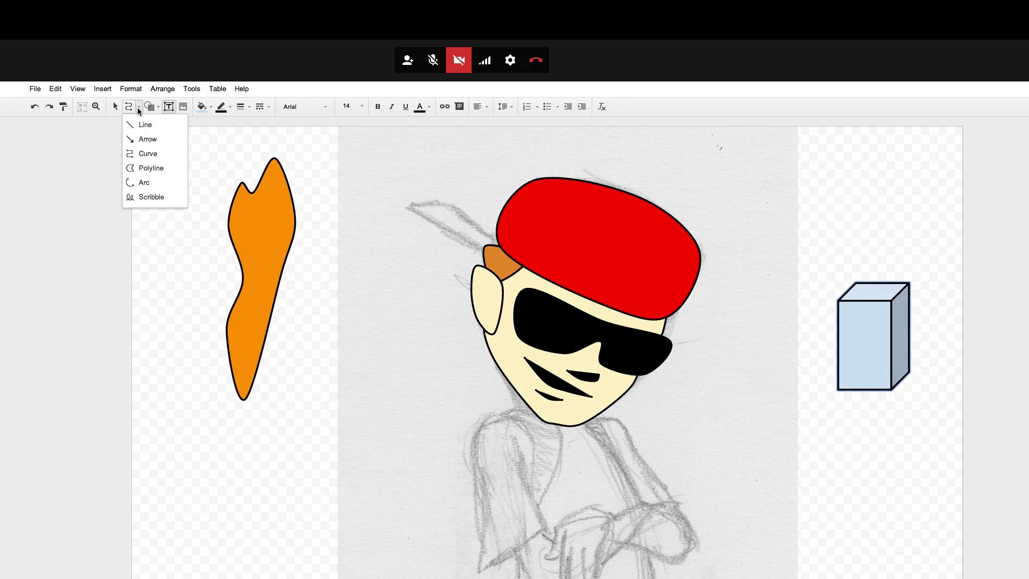
click(148, 154)
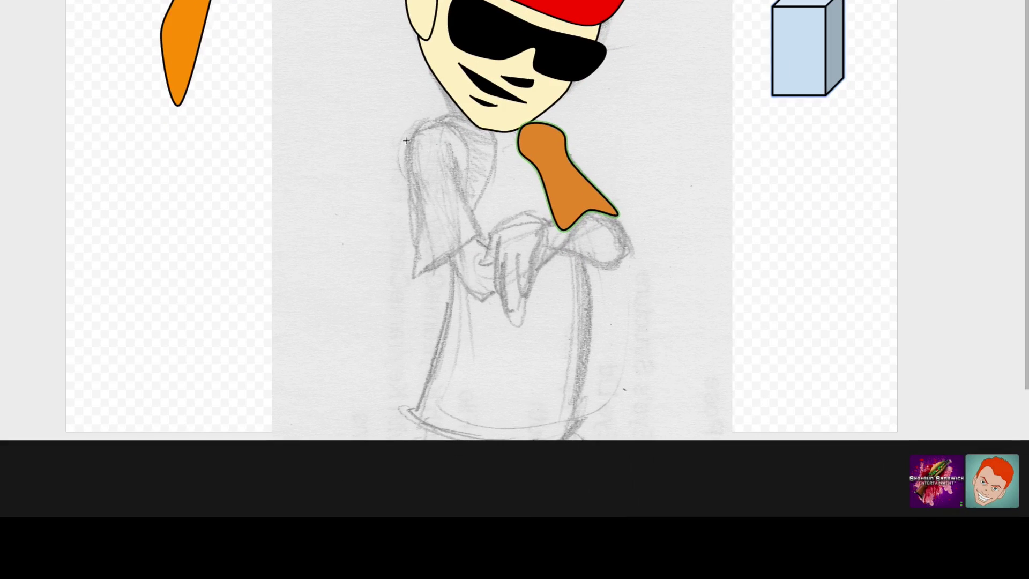
click(493, 417)
mouse_move(408, 141)
mouse_down()
mouse_move(411, 282)
mouse_move(486, 233)
mouse_move(457, 177)
mouse_move(461, 128)
mouse_move(427, 123)
mouse_move(470, 108)
mouse_move(395, 142)
mouse_move(426, 124)
mouse_up()
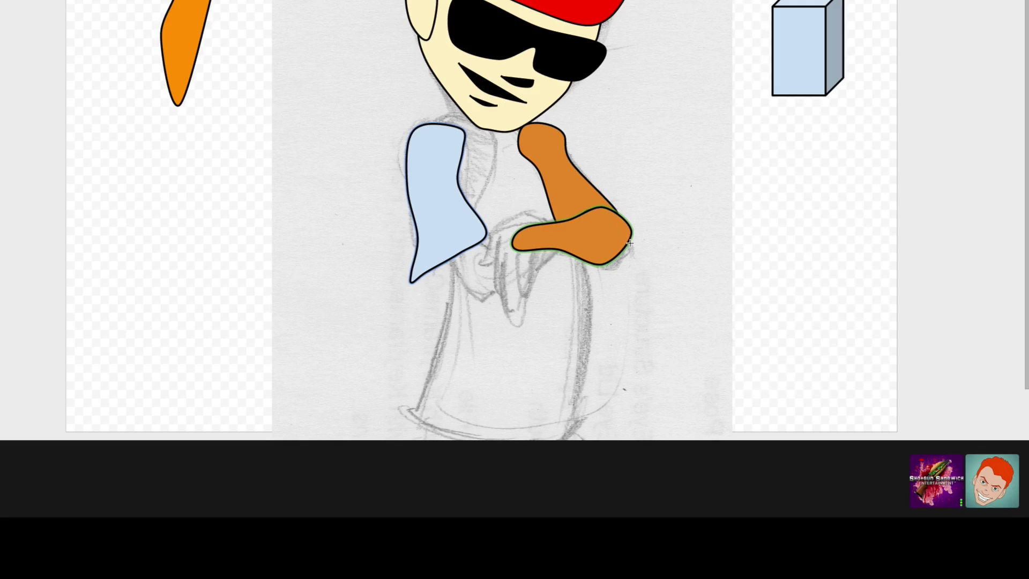
Send the forearm behind the upper arm and fill the hand cream.
key(ctrl+bracketleft)
key(ctrl+shift+v)
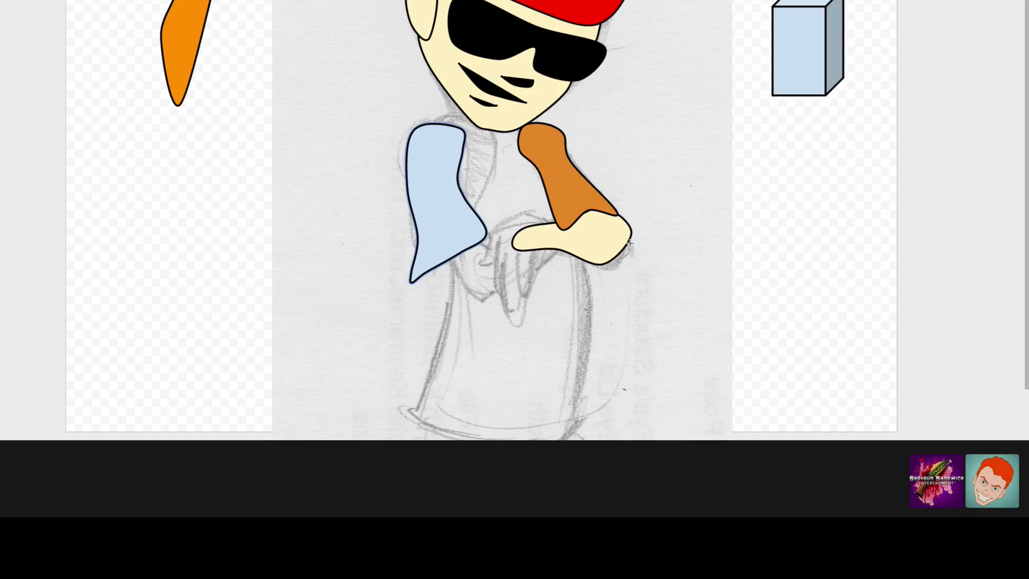
Apply the right arm's brown fill to the left sleeve so both arms match.
key(ctrl+shift+v)
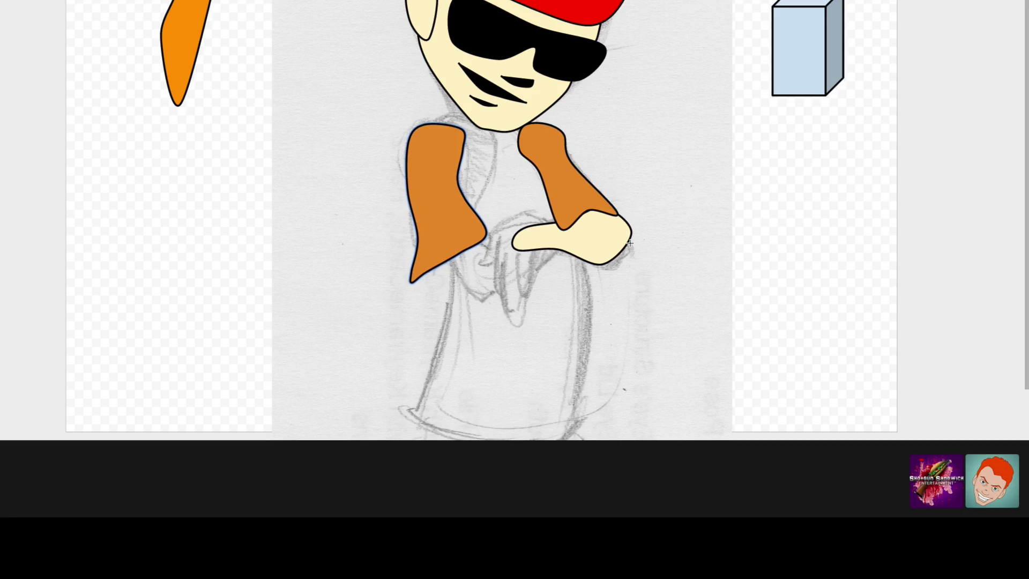